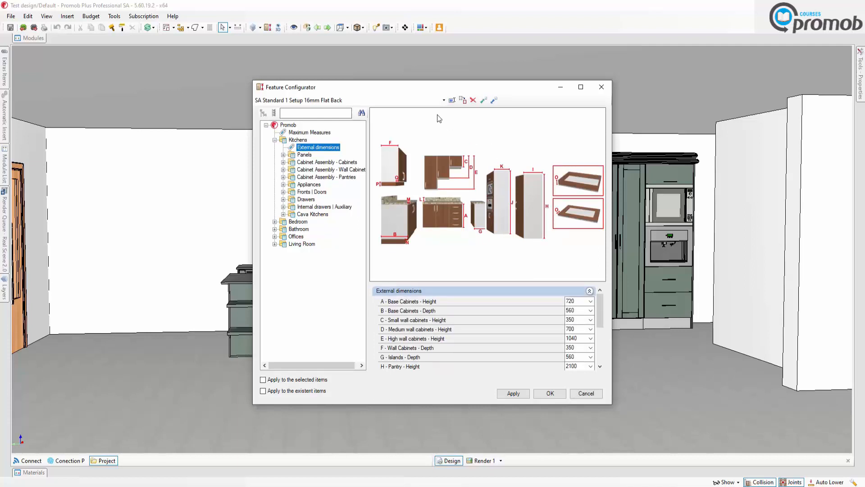
Display the kitchen Side Panel settings under Panels and enlarge the configurator so all its edge banding entries are readable.
click(283, 155)
click(316, 162)
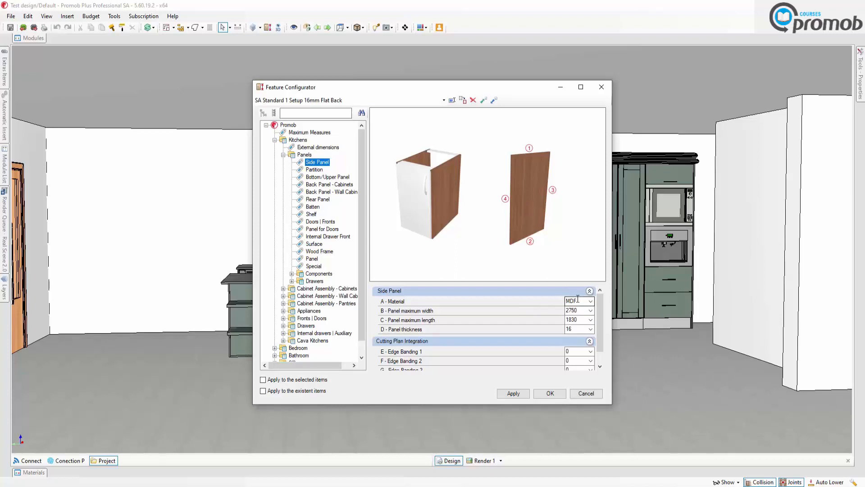
click(572, 331)
drag(504, 405, 507, 436)
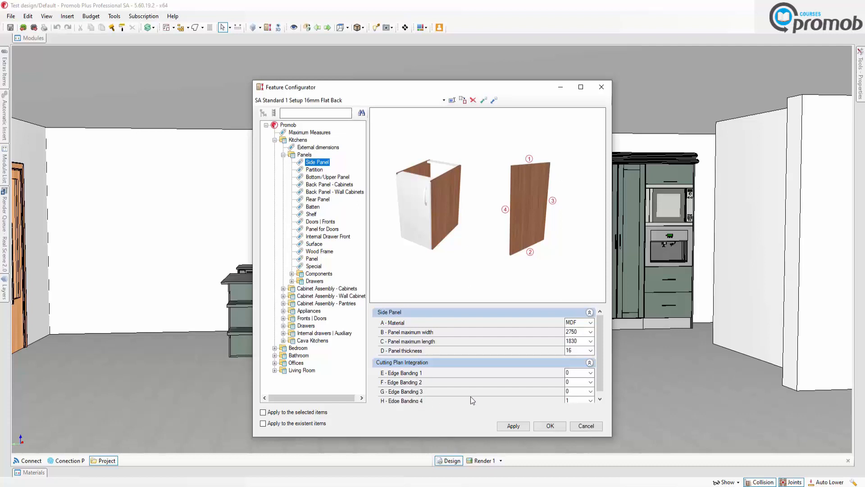
scroll(601, 358, down, 1)
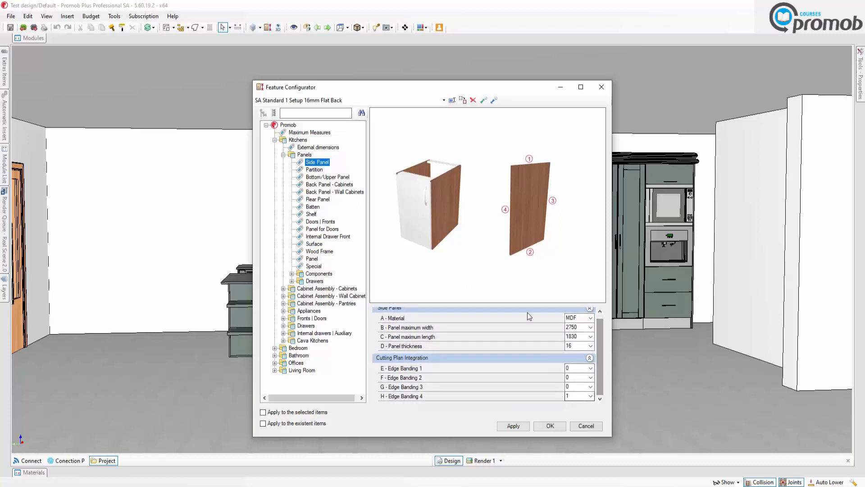
Review the available thickness options for the side panel's Edge Banding 4, and close the Feature Configurator.
click(591, 397)
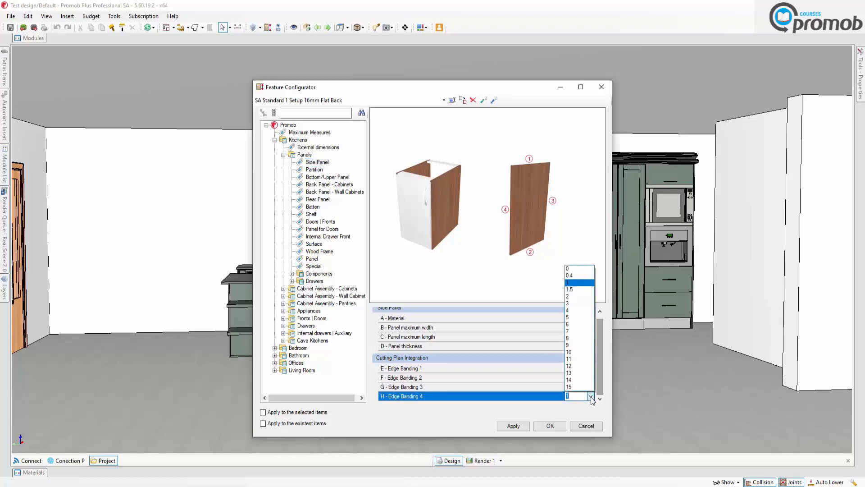
click(591, 396)
click(590, 397)
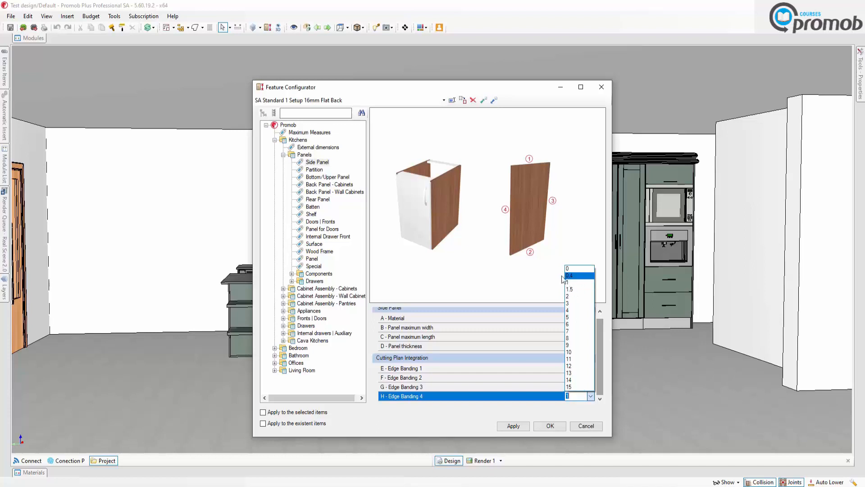
click(593, 428)
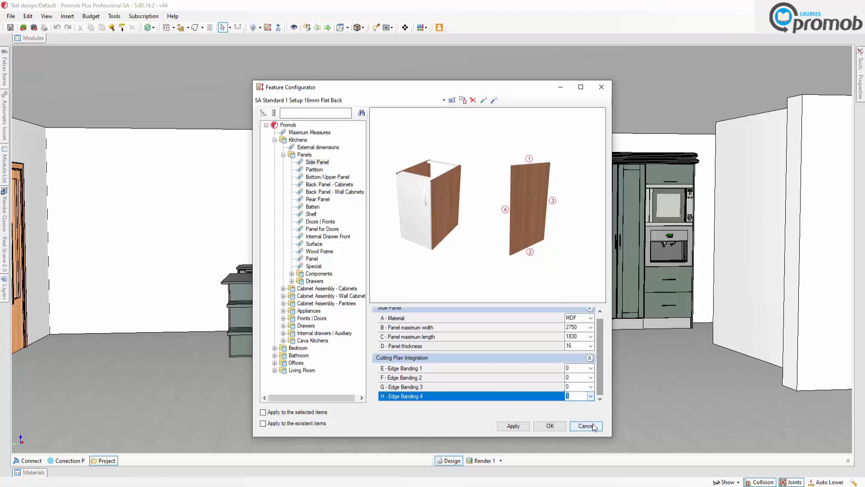
click(853, 481)
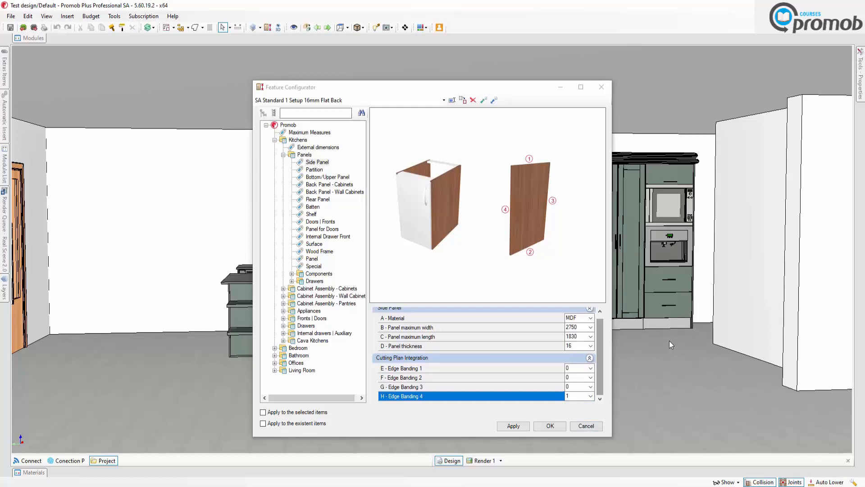
click(554, 425)
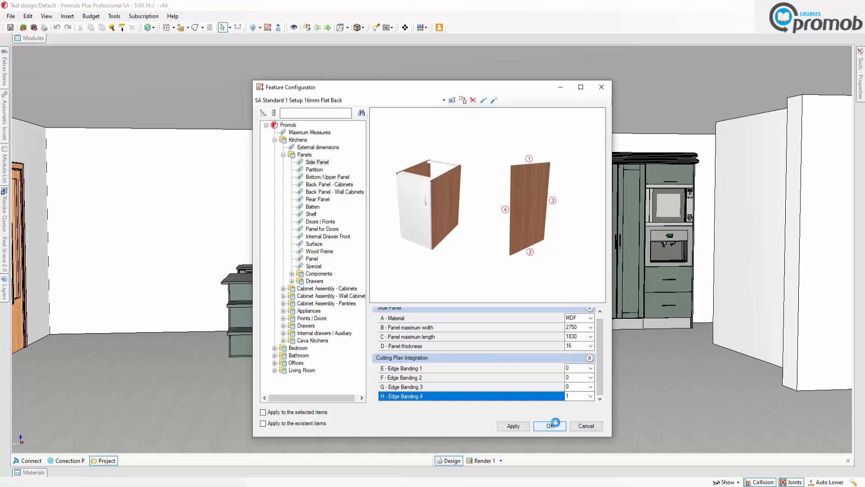
Review the available measurement unit formats in the preferences and close them without changing the format.
click(116, 17)
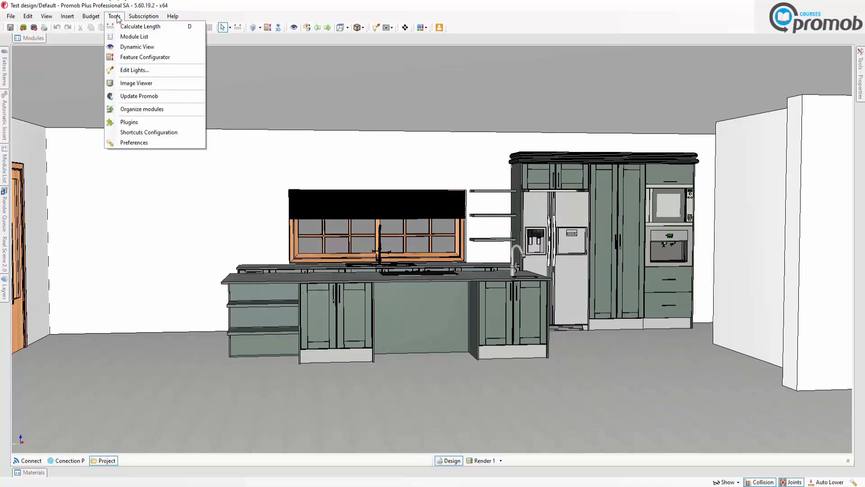
click(135, 143)
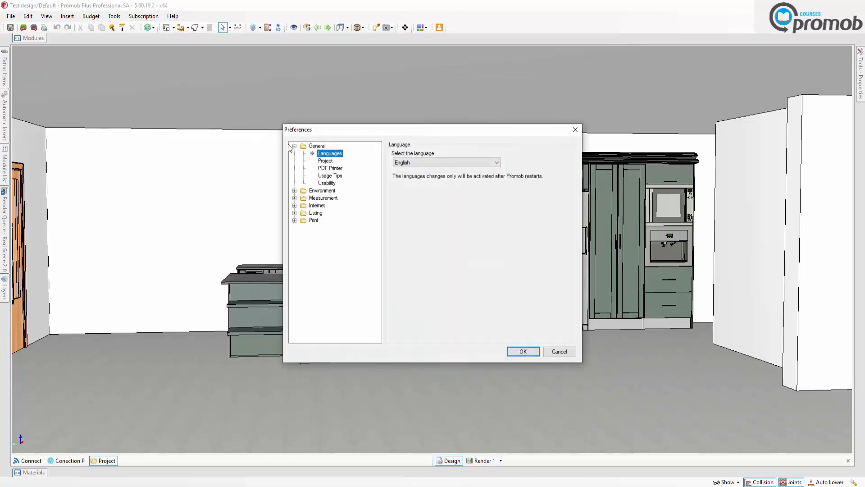
click(295, 198)
click(337, 205)
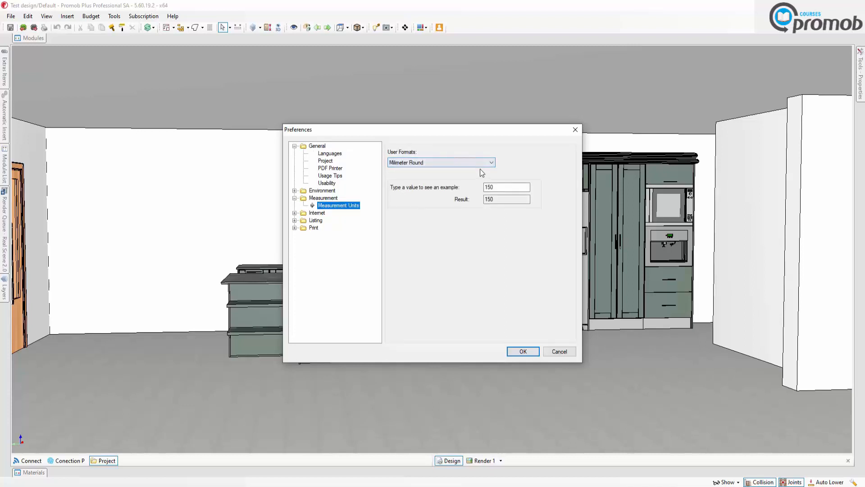
click(493, 162)
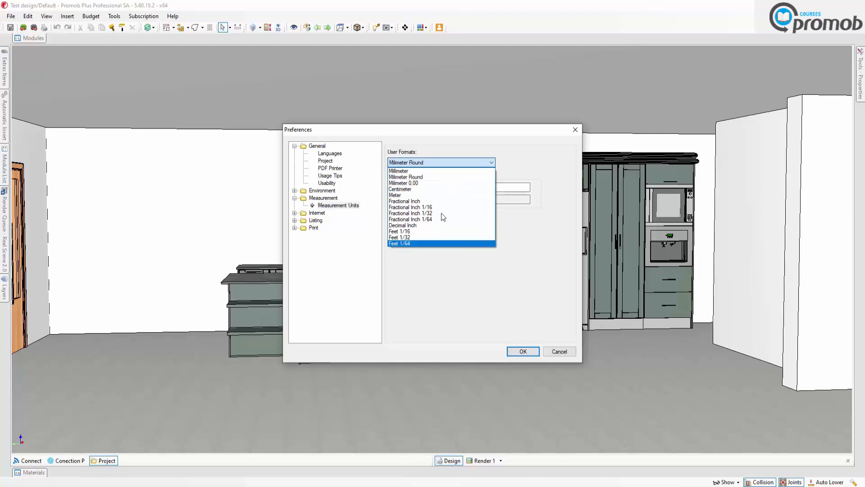
click(518, 351)
click(558, 351)
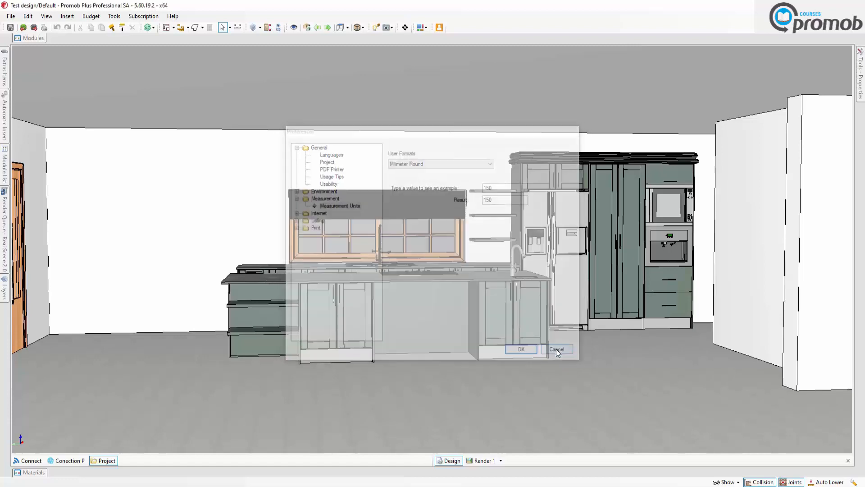
Reopen the Feature Configurator, enlarge it, and examine the edge banding settings for Side Panel, Partition, Shelf and Doors | Fronts.
click(268, 27)
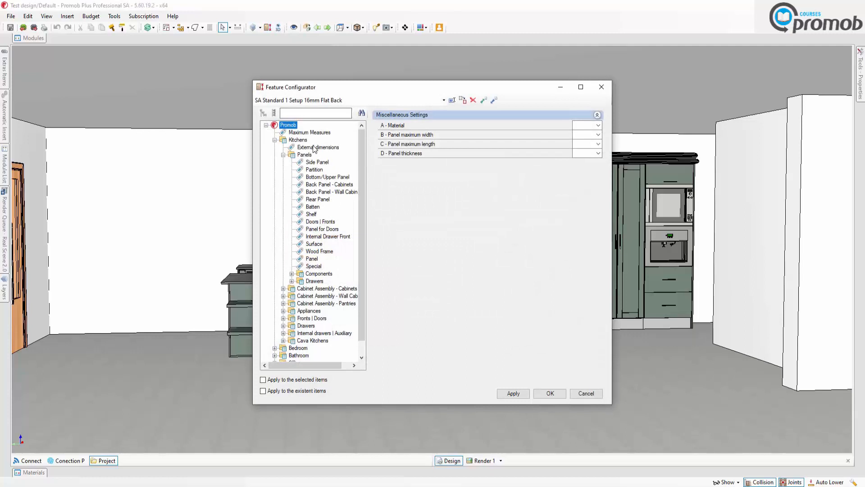
click(315, 163)
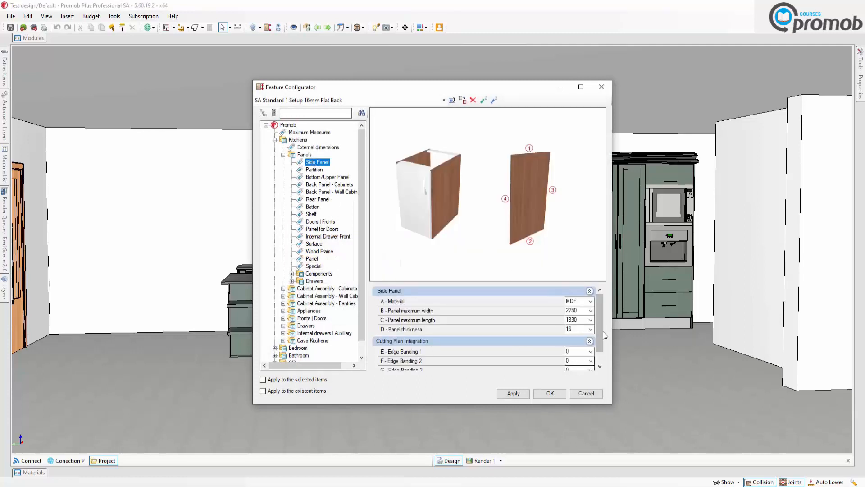
drag(601, 331, 599, 346)
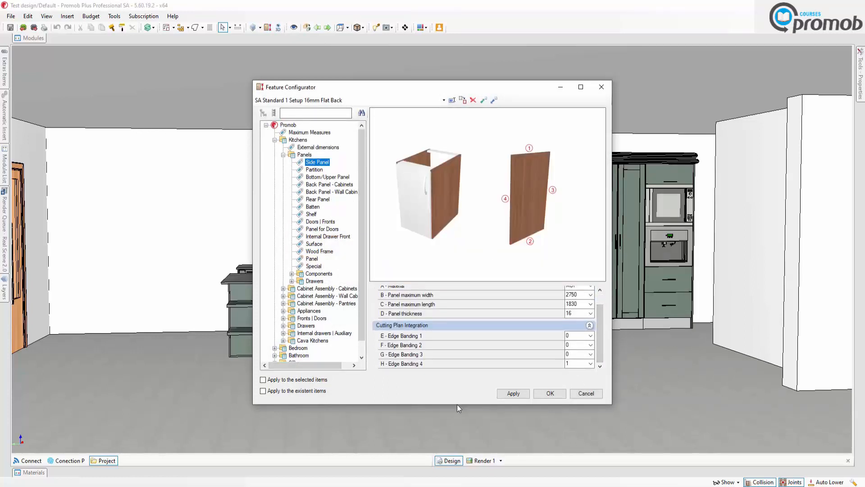
drag(457, 404, 458, 441)
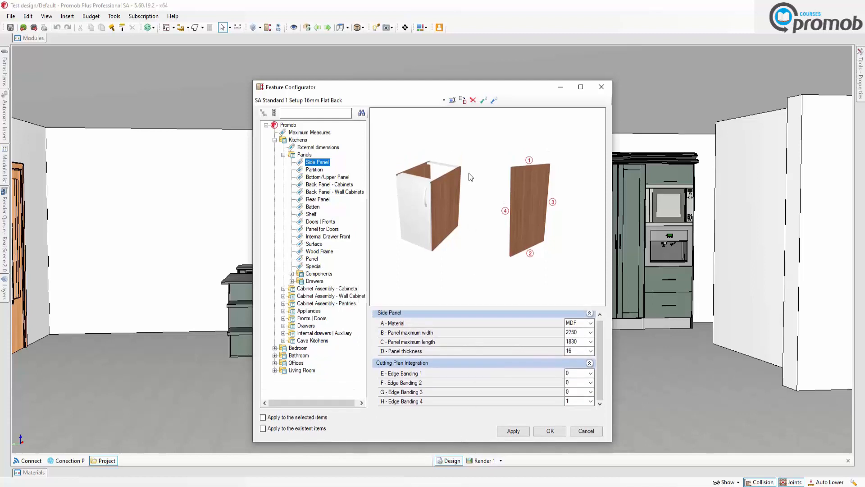
drag(253, 178, 138, 163)
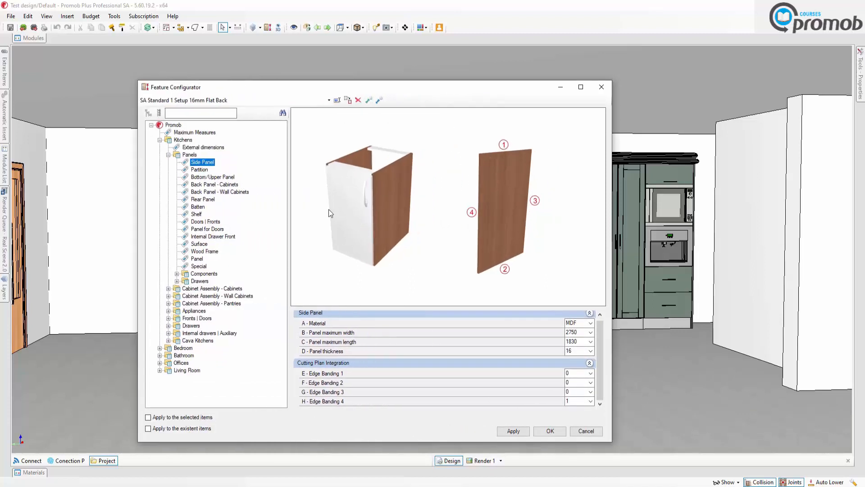
click(201, 170)
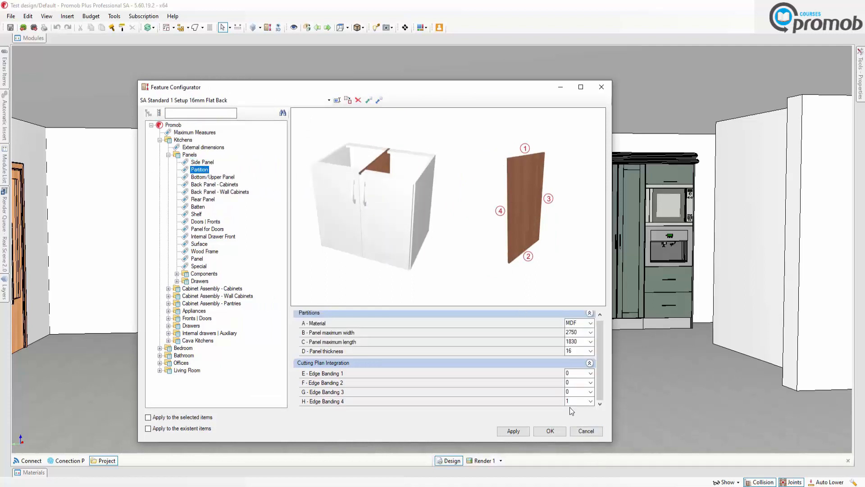
click(196, 214)
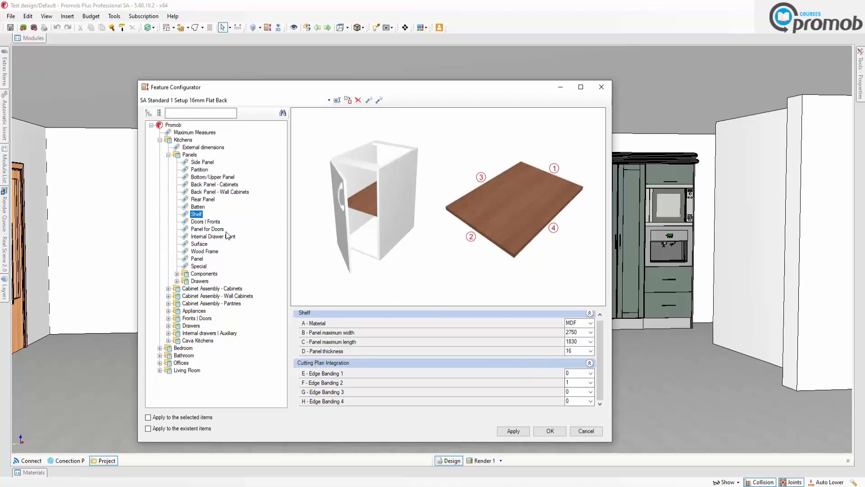
click(215, 221)
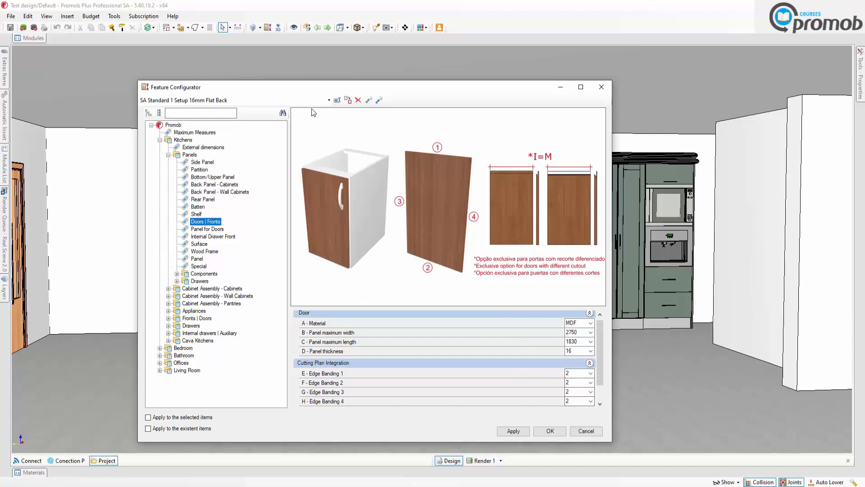
Duplicate the setup "SA Standard 1 Setup 16mm Flat Back" and name the copy "SA Standard 1 Setup 16mm Flat Back 1mm edg".
click(329, 101)
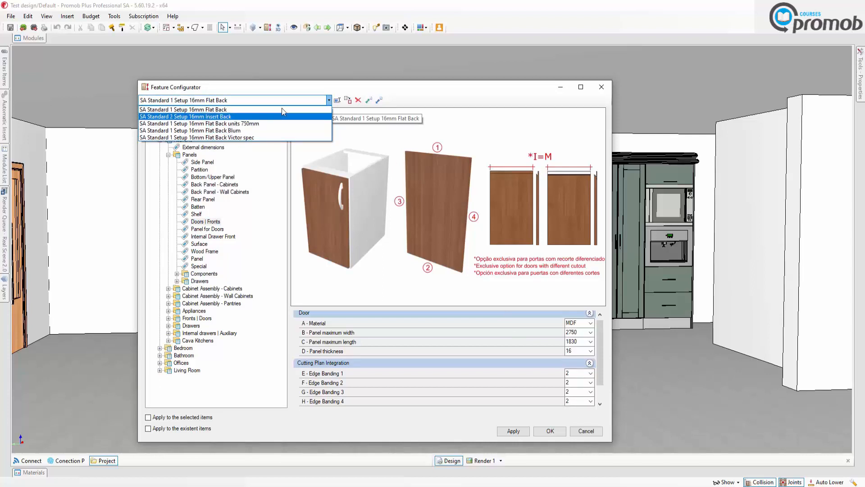
click(323, 102)
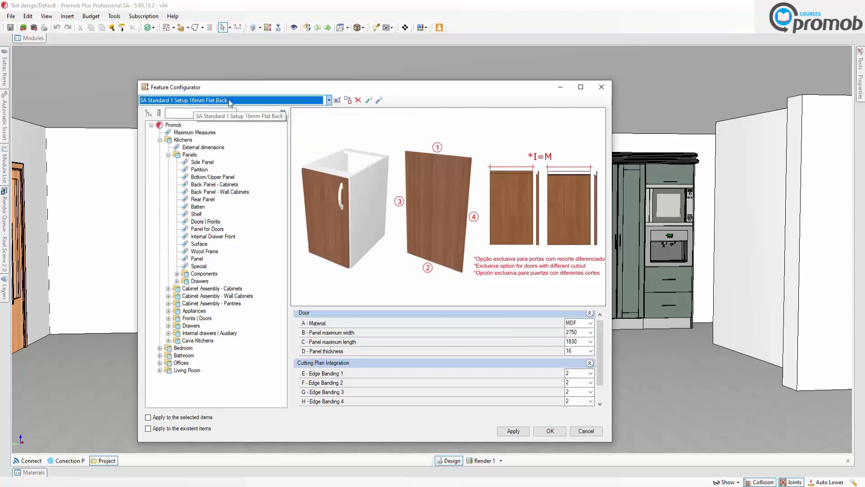
click(348, 101)
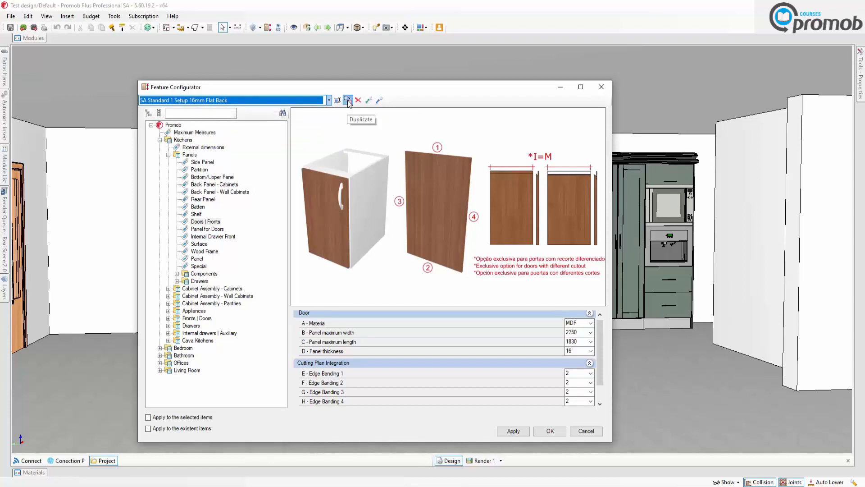
click(402, 264)
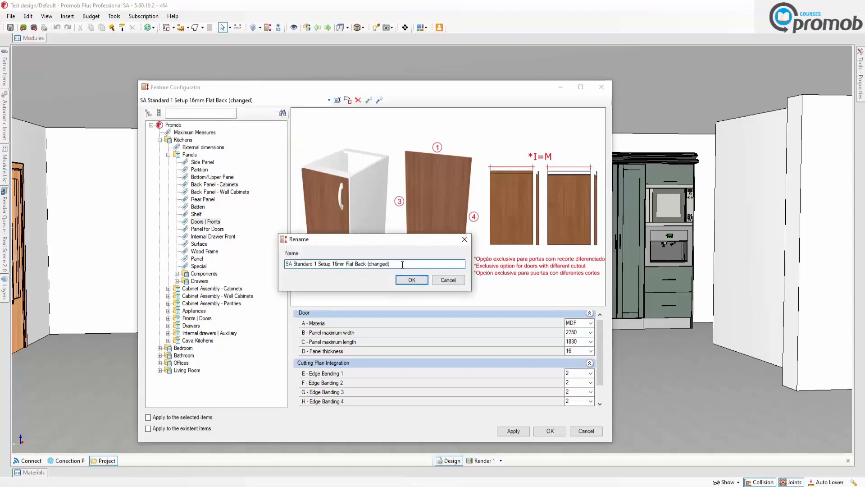
drag(396, 265, 368, 263)
text(1mm edg)
click(411, 280)
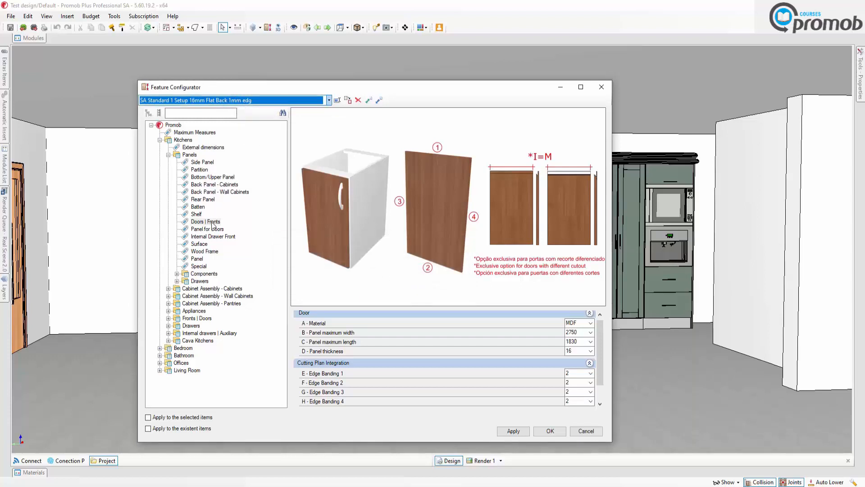
Set Edge Banding 1 through 4 of the kitchen Doors | Fronts to 1, apply the settings and close the configurator.
click(590, 373)
click(581, 272)
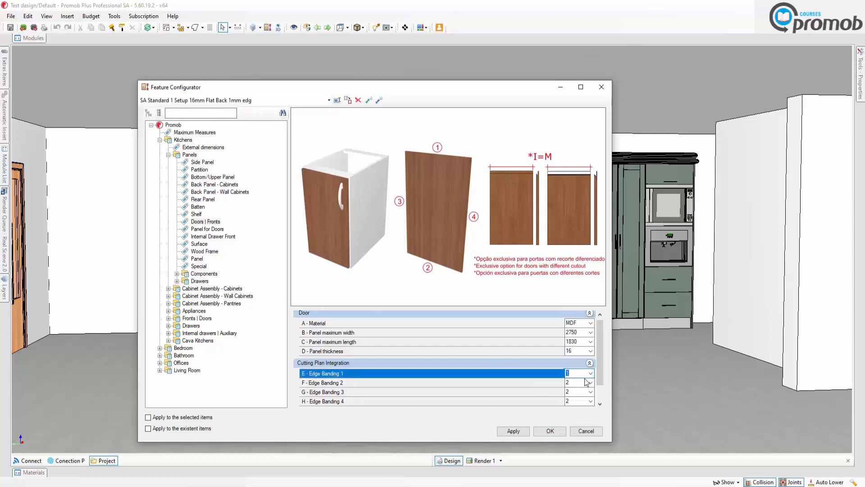
click(590, 383)
click(578, 282)
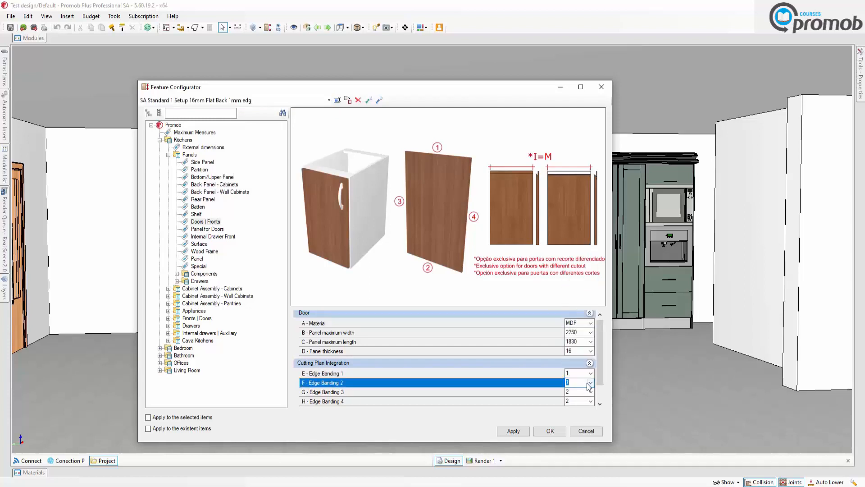
click(590, 392)
click(578, 291)
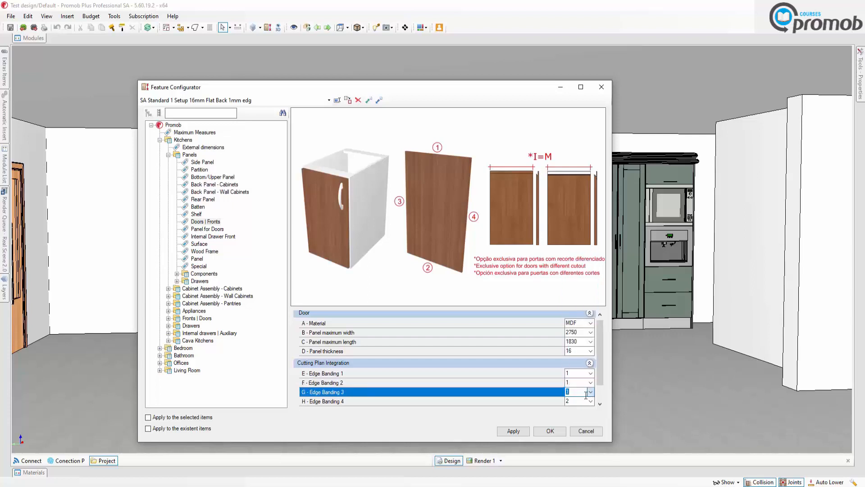
click(590, 401)
click(569, 291)
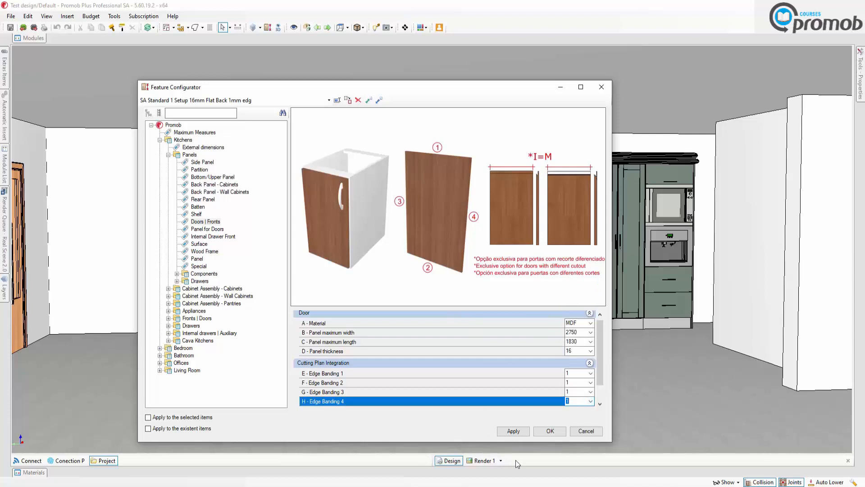
click(513, 431)
click(547, 430)
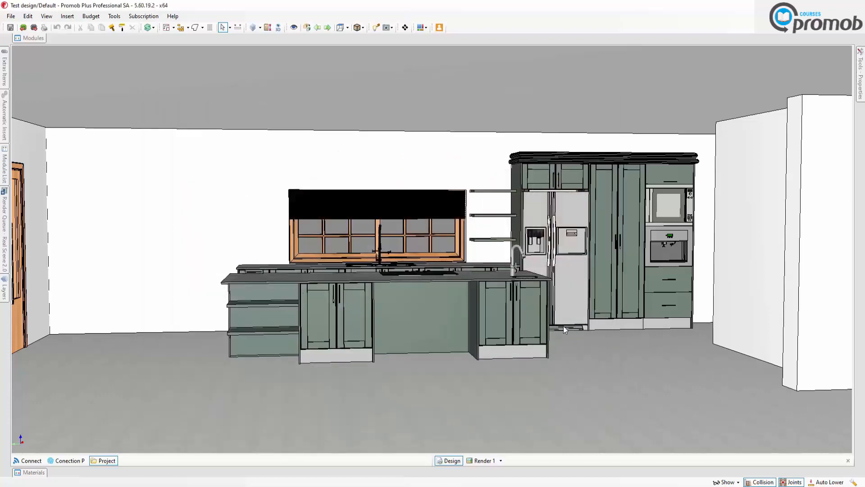
Reopen the Feature Configurator at Doors | Fronts and switch the active setup to "SA Standard 1 Setup 16mm Flat Back".
click(267, 28)
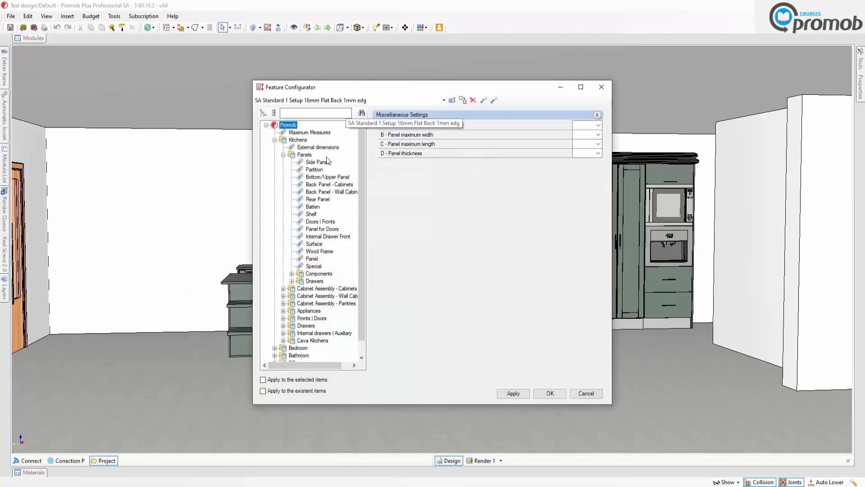
click(318, 222)
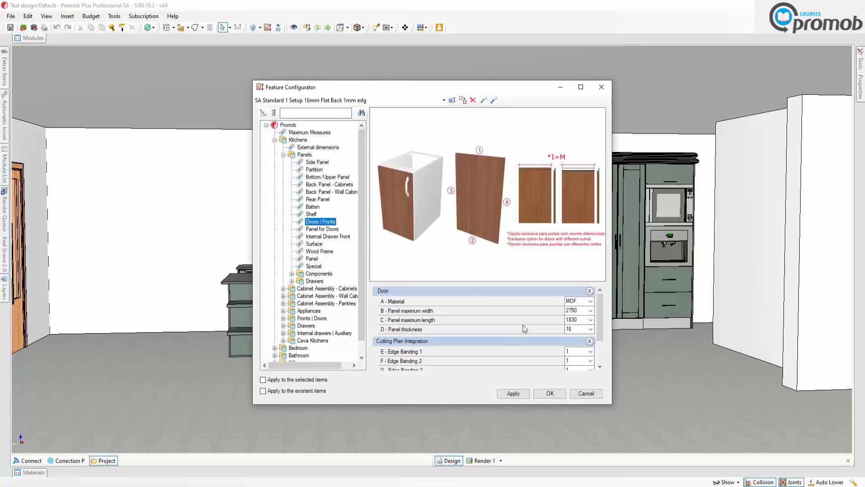
click(443, 100)
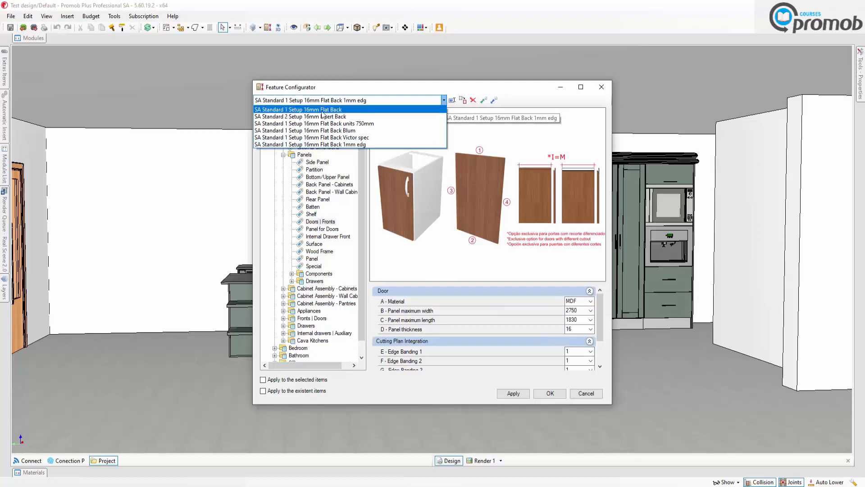
click(327, 110)
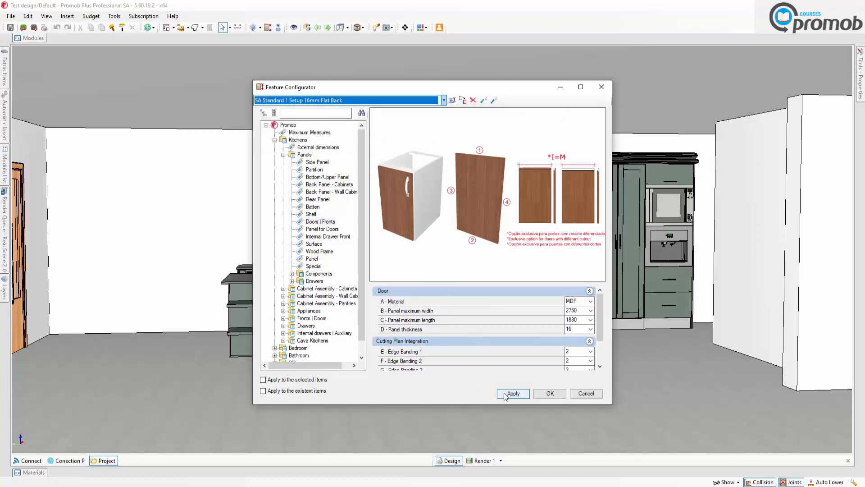
Close and reopen the Feature Configurator, and switch the active setup to "SA Standard 1 Setup 16mm Flat Back Blum".
click(550, 393)
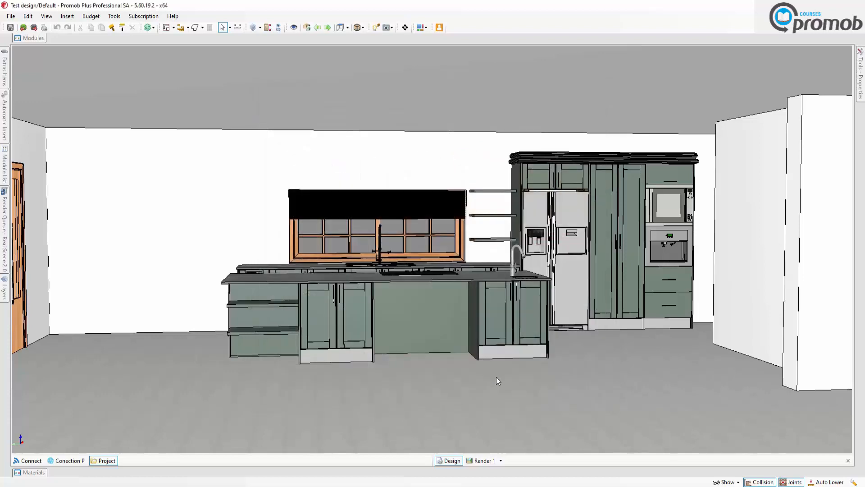
click(268, 27)
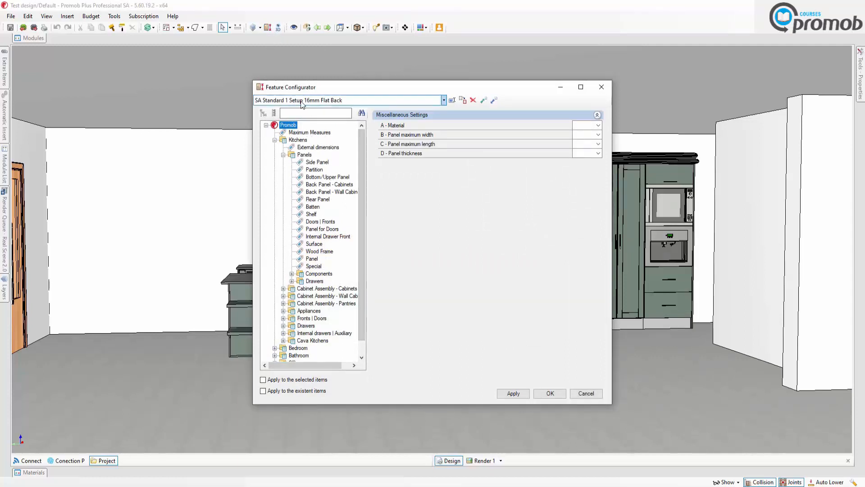
click(444, 100)
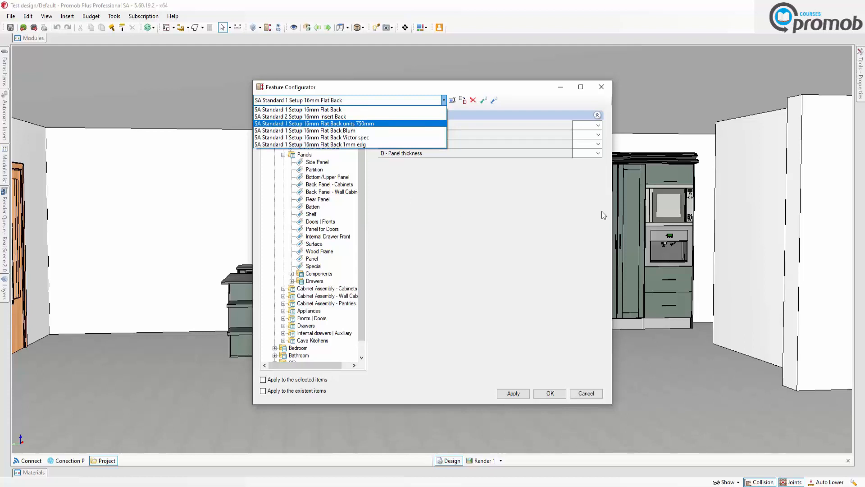
click(348, 131)
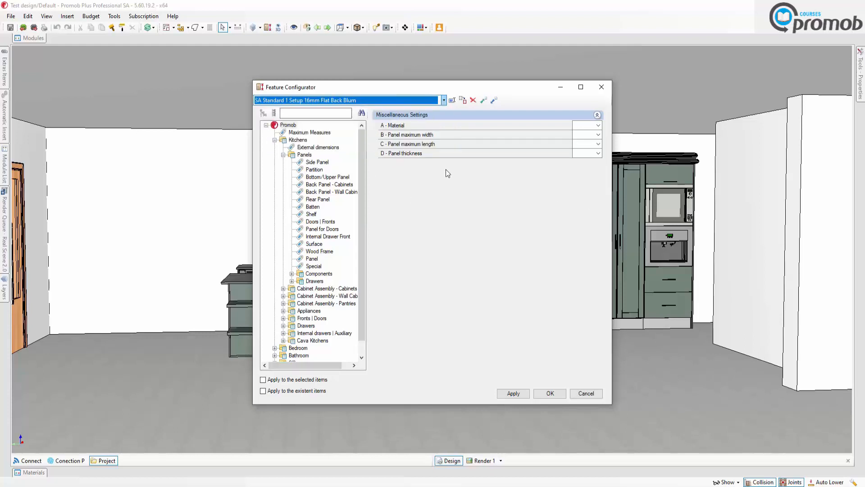
Examine the Gaps settings for the kitchen Drawers against the island cabinet in the model and close the configurator.
drag(362, 211, 360, 263)
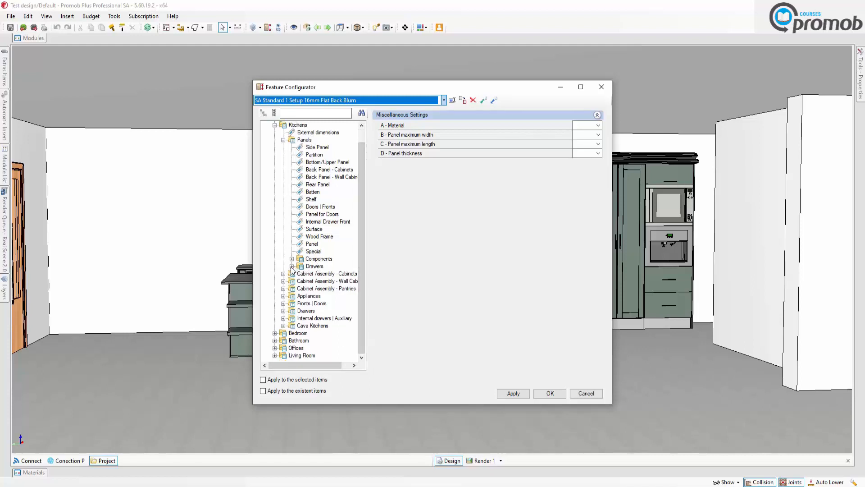
click(283, 310)
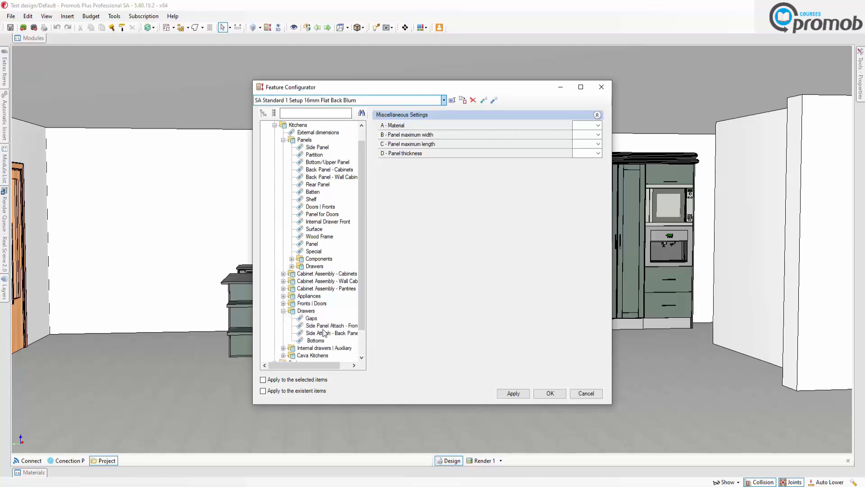
click(311, 318)
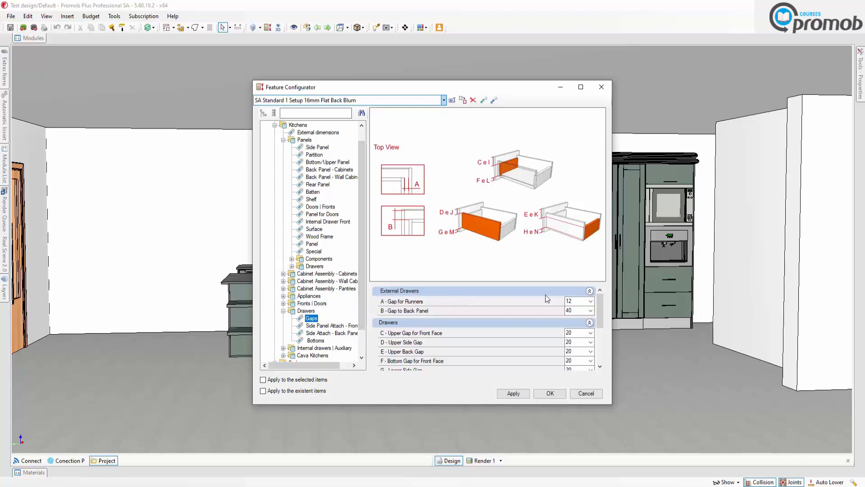
drag(534, 90, 344, 82)
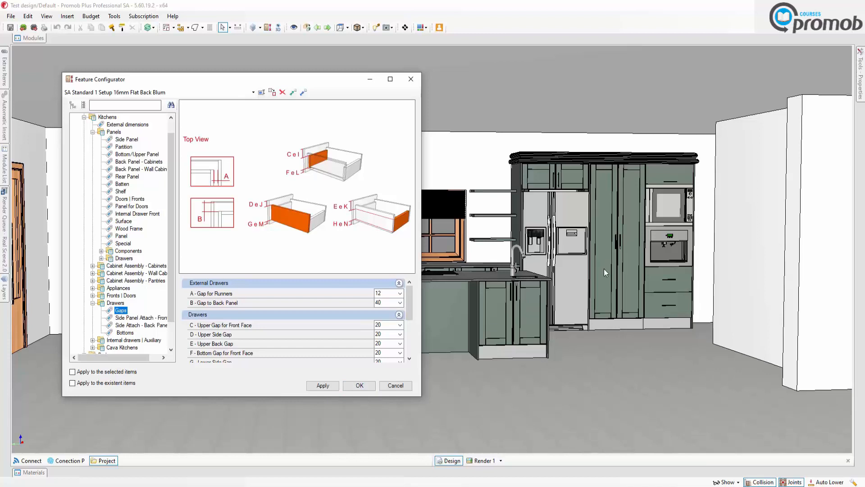
click(500, 312)
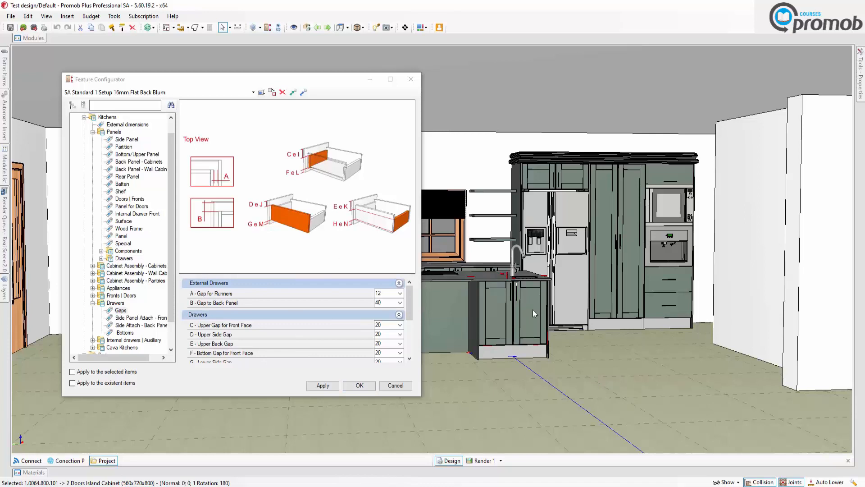
click(389, 387)
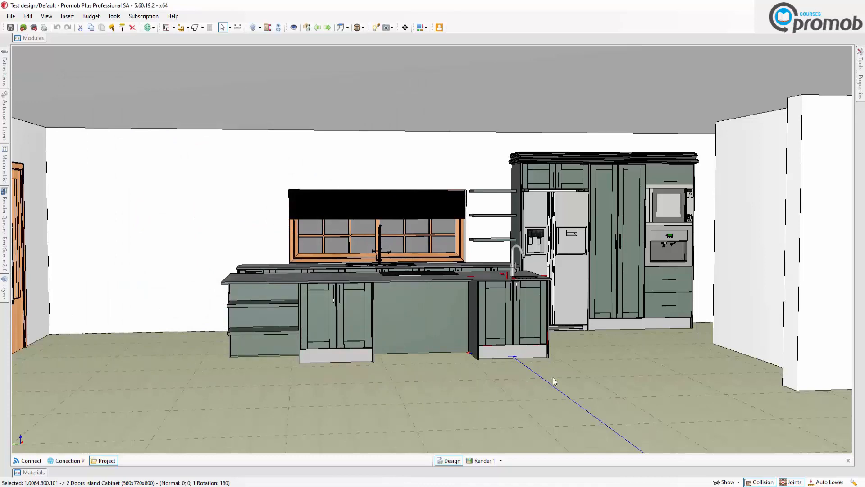
Insert a 1D 400 mm kitchen base cabinet on the open floor in front of the island.
middle_drag(380, 344, 315, 296)
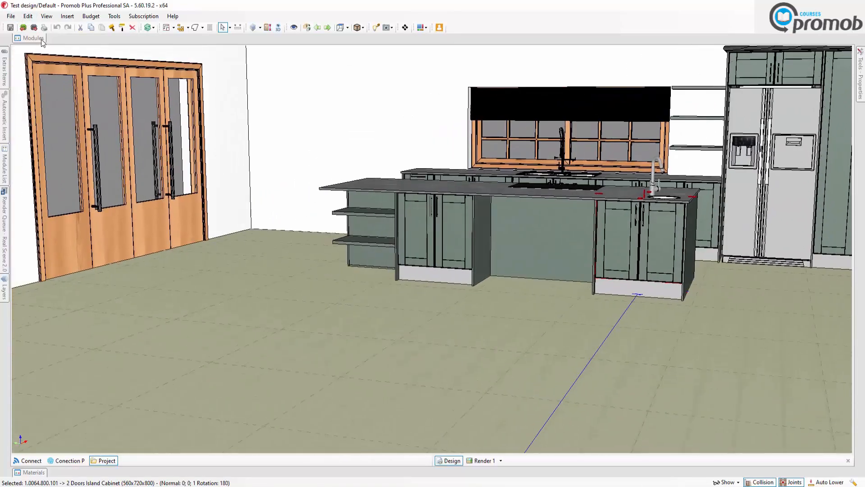
mouse_move(43, 41)
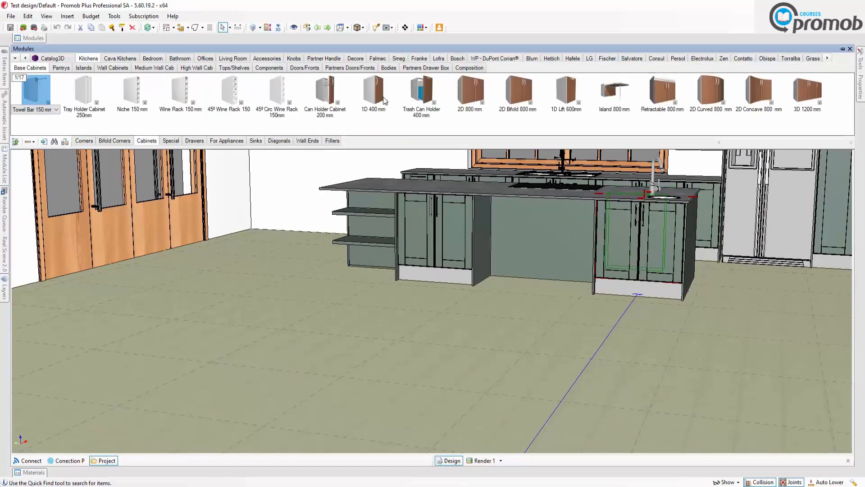
click(374, 92)
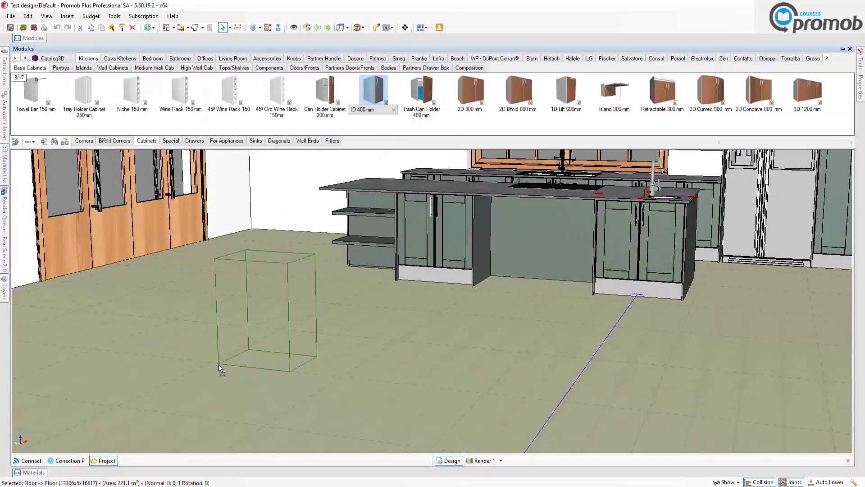
click(218, 364)
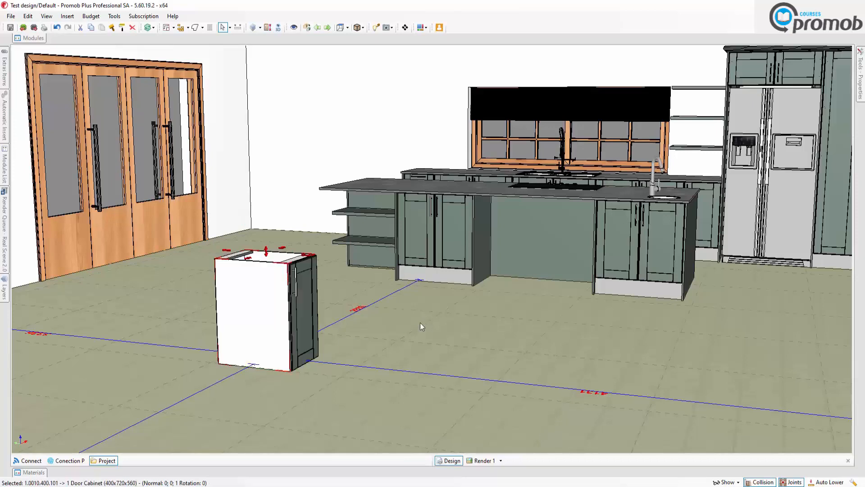
Apply the setup "SA Standard 2 Setup 16mm Insert Back" to the selected one-door cabinet through the Feature Configurator.
middle_drag(253, 314, 375, 346)
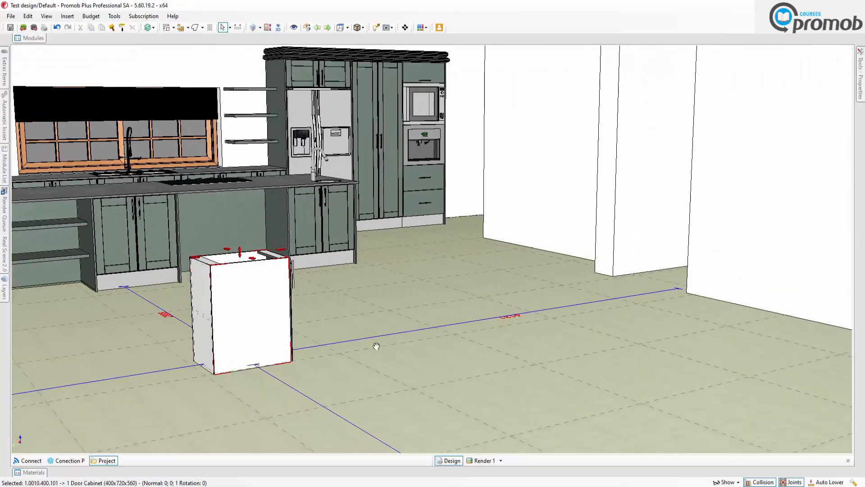
scroll(189, 283, up, 2)
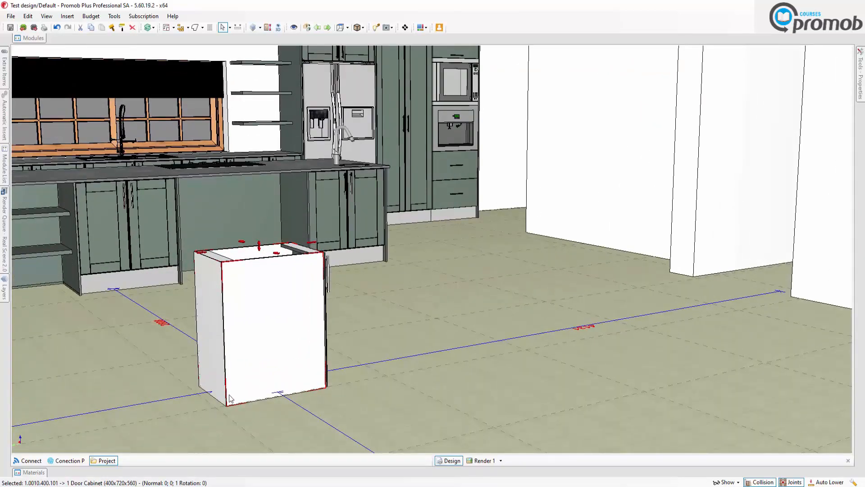
click(268, 28)
drag(398, 84, 606, 85)
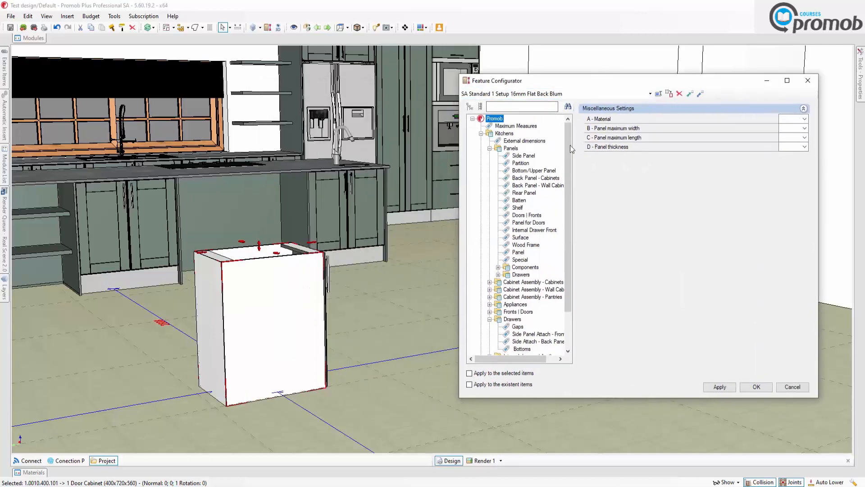
click(541, 94)
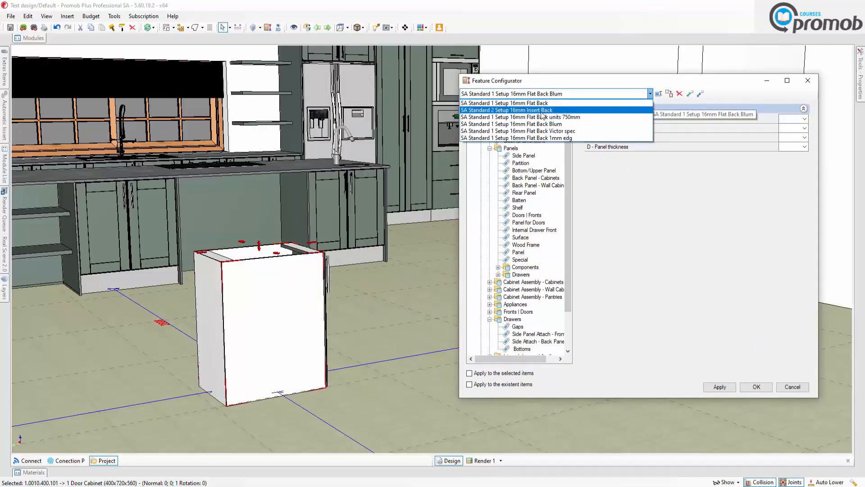
click(543, 110)
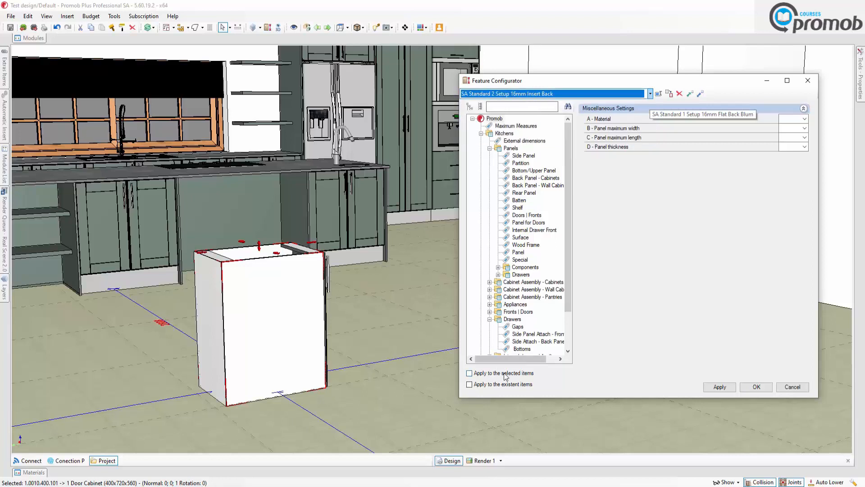
click(470, 373)
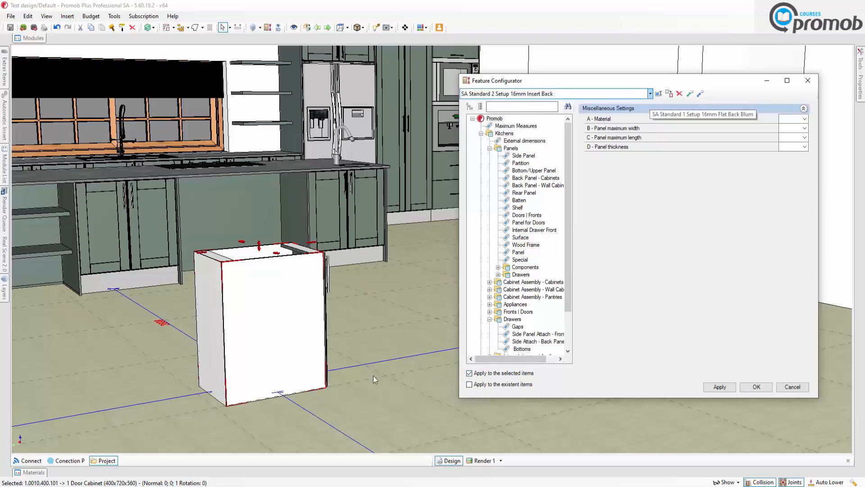
click(719, 387)
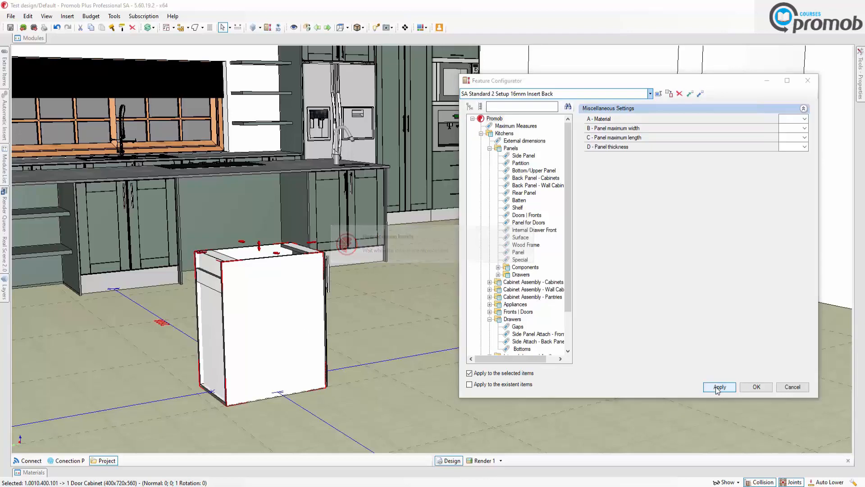
Inspect the back of the one-door cabinet, then apply the setup "SA Standard 1 Setup 16mm Flat Back" to it.
scroll(213, 276, up, 5)
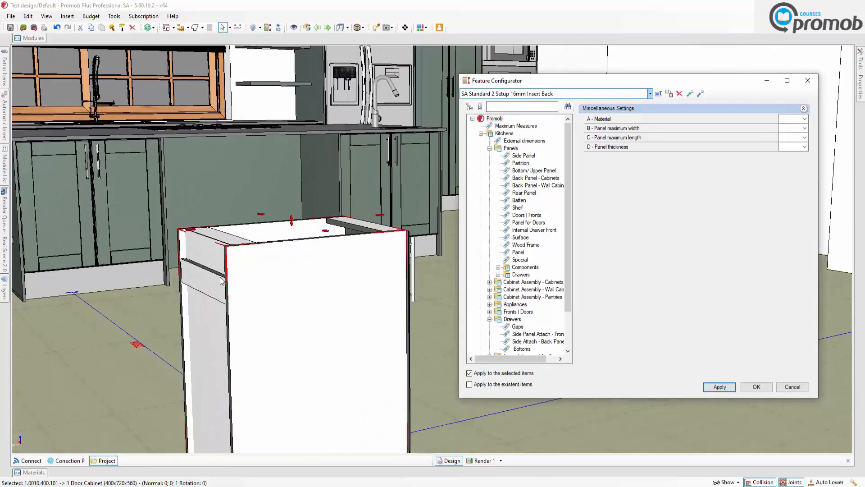
mouse_move(213, 276)
middle_down()
mouse_move(185, 304)
mouse_move(211, 279)
mouse_move(216, 293)
middle_up()
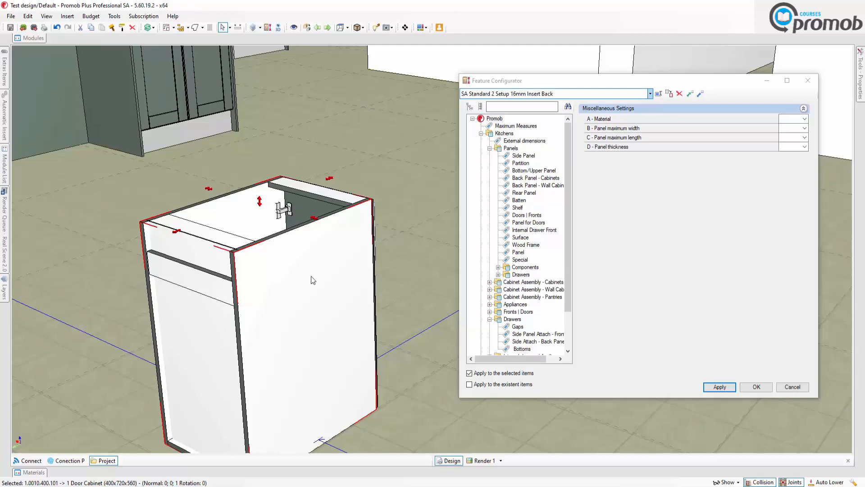
middle_drag(308, 289, 258, 290)
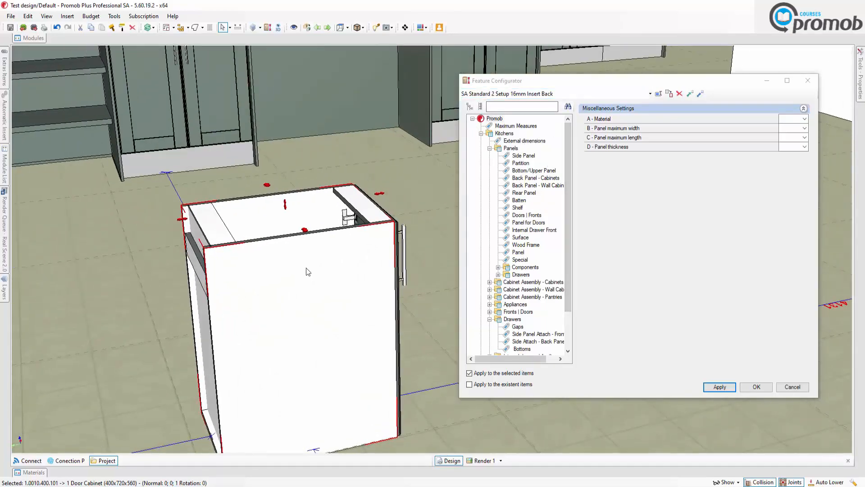
middle_drag(306, 271, 336, 237)
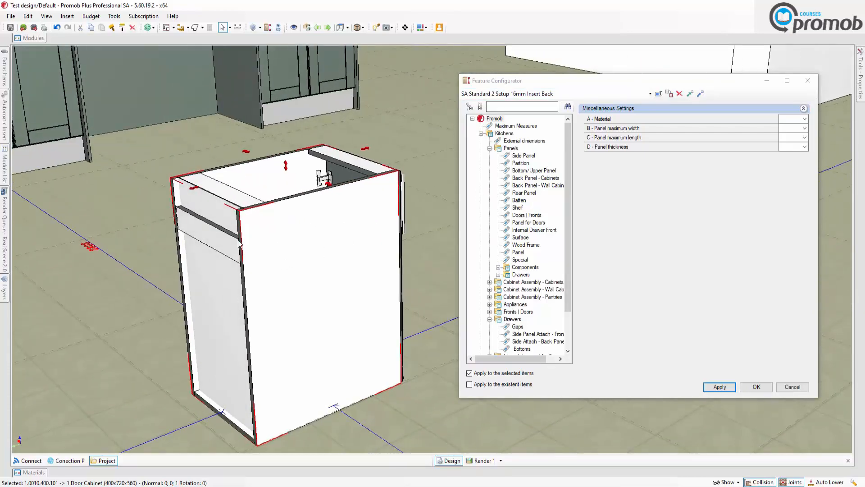
click(650, 93)
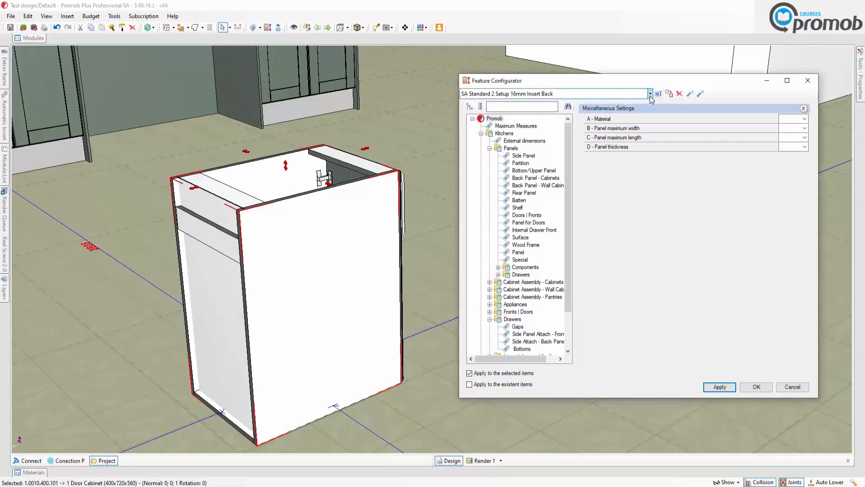
click(525, 103)
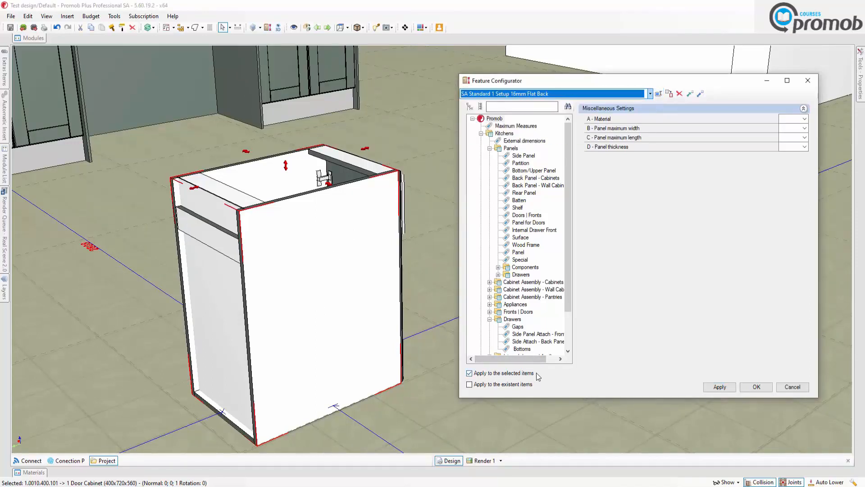
click(719, 386)
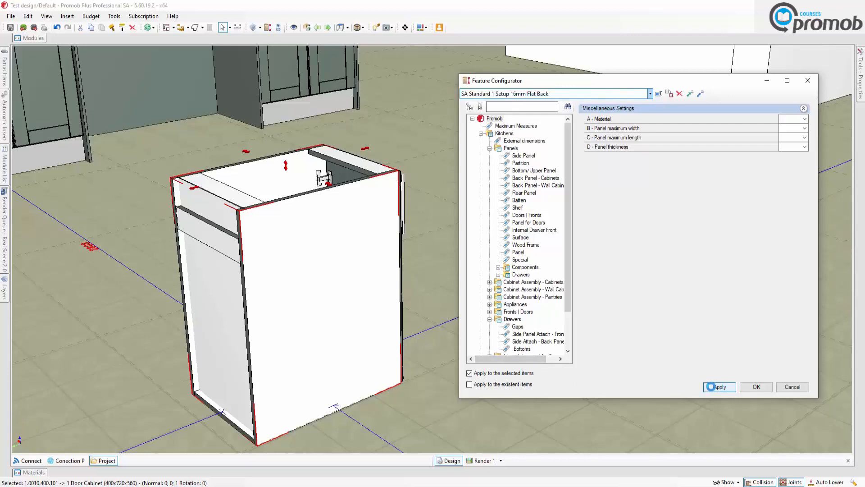
middle_drag(308, 293, 245, 278)
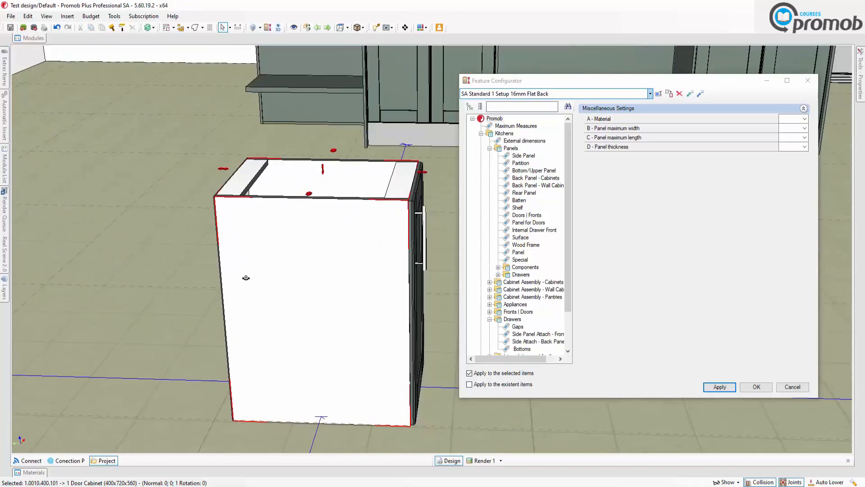
Collapse the Kitchens settings and examine the panel size and edge banding settings of the Bedroom Side Panel.
click(480, 134)
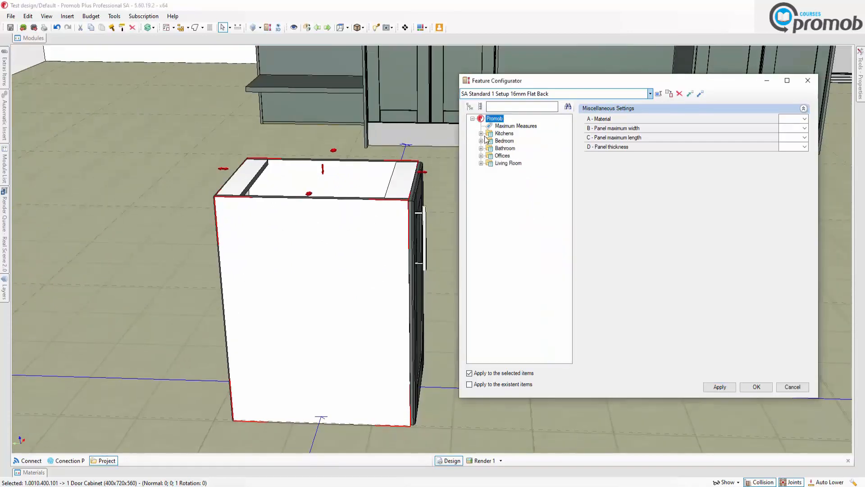
click(481, 140)
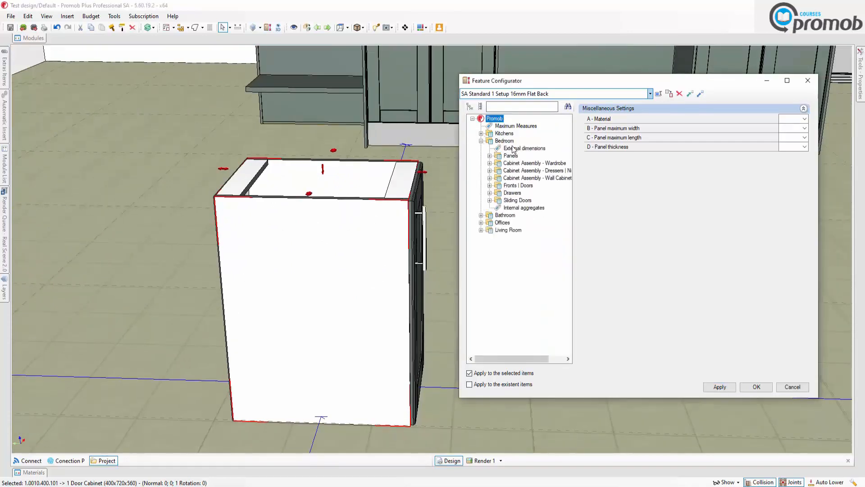
click(490, 156)
click(524, 164)
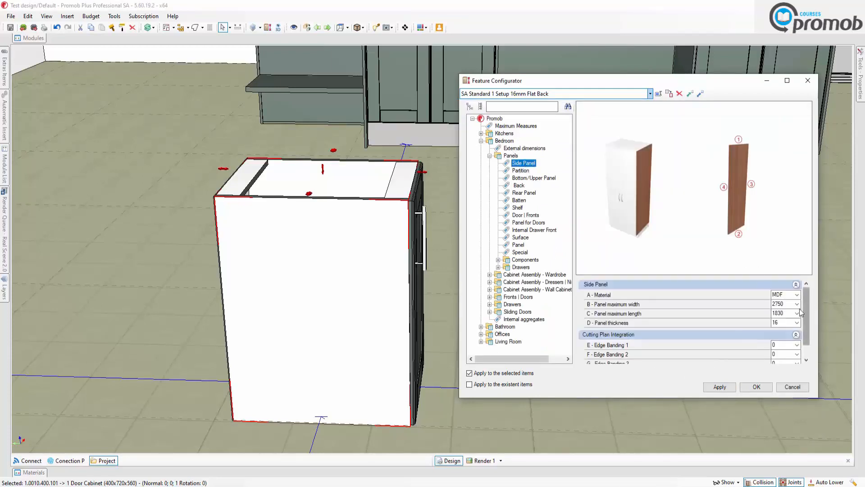
scroll(806, 311, down, 2)
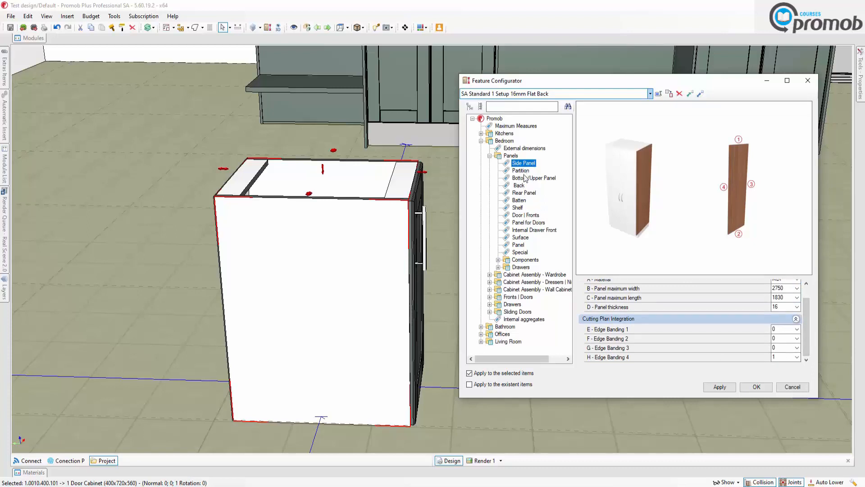
Review the Bedroom cabinet assembly settings for the wardrobe side panel, kick plate and back, and for the dresser cleats and their attachments.
click(490, 275)
click(531, 282)
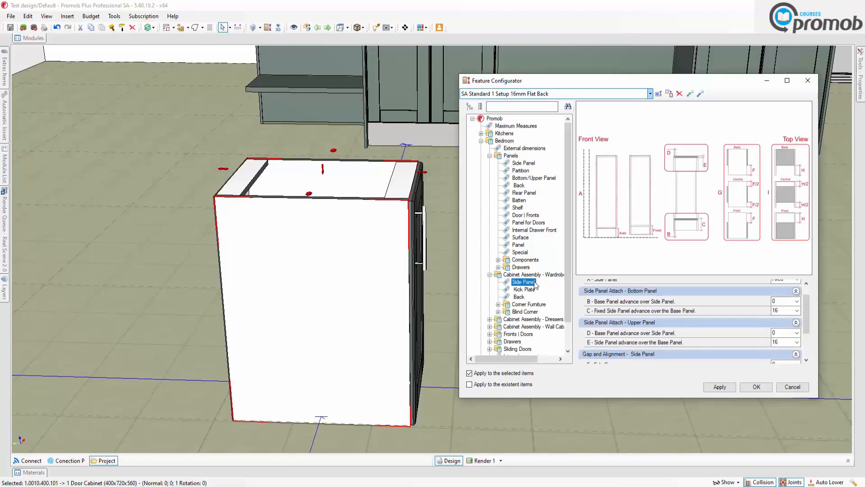
click(524, 289)
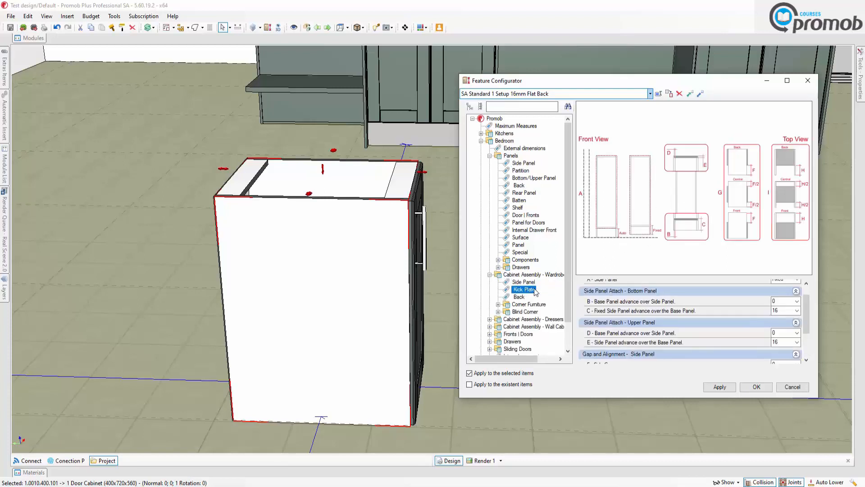
click(516, 297)
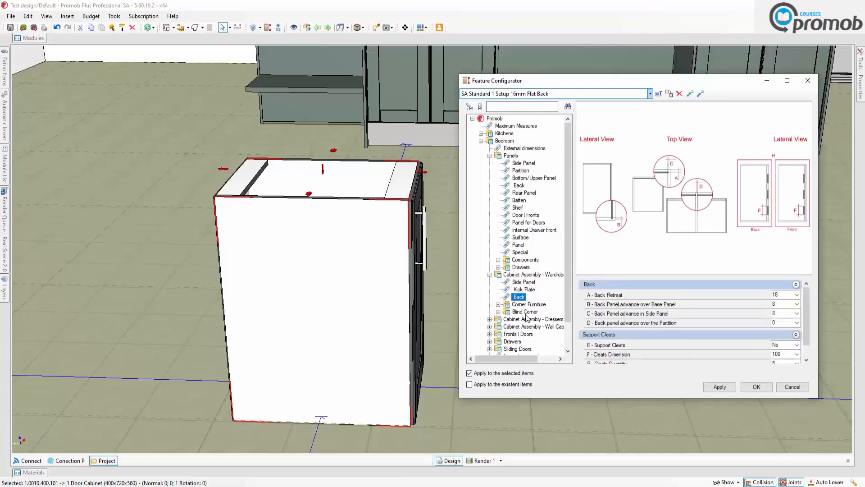
click(489, 319)
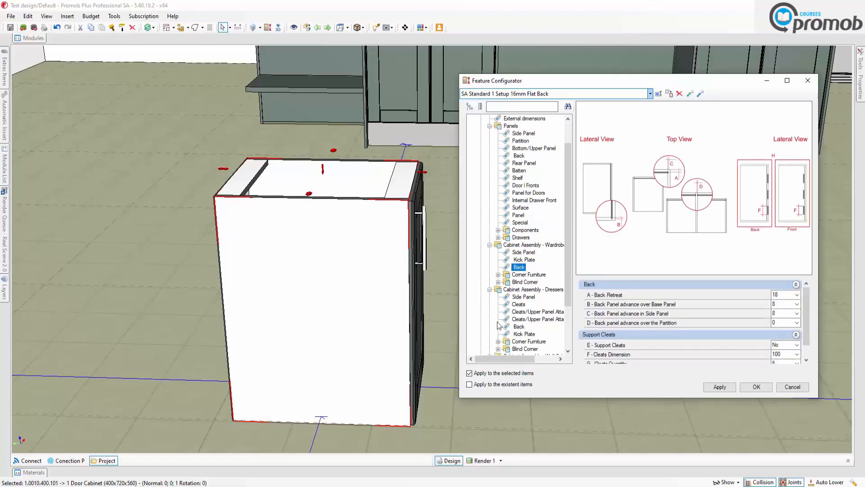
click(522, 305)
click(542, 312)
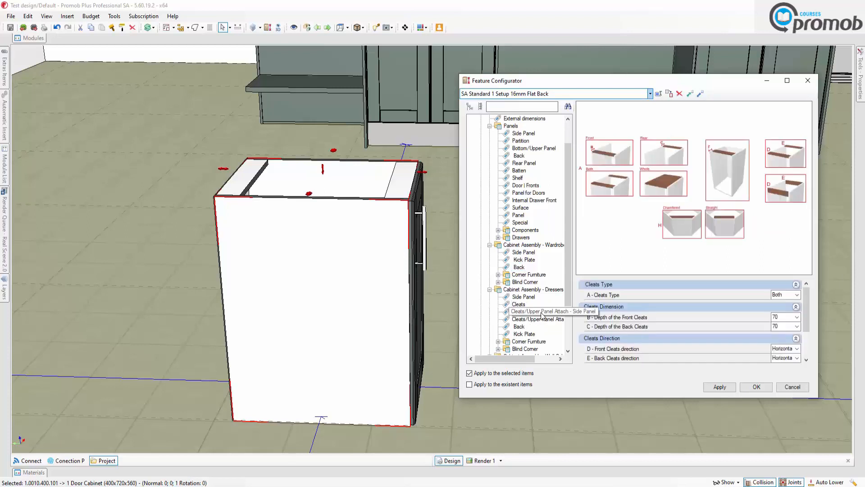
click(542, 319)
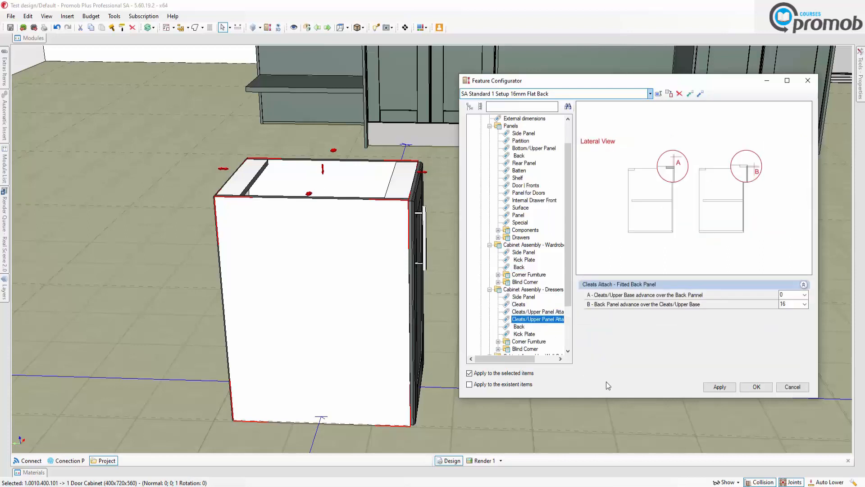